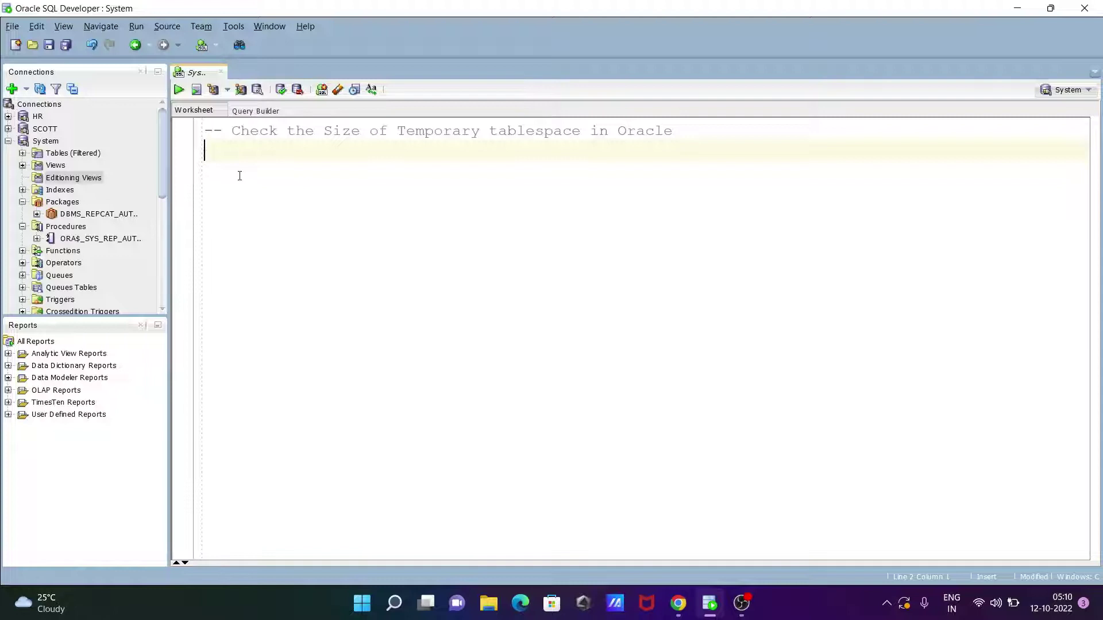
{"action": "type", "text": "SELECT"}
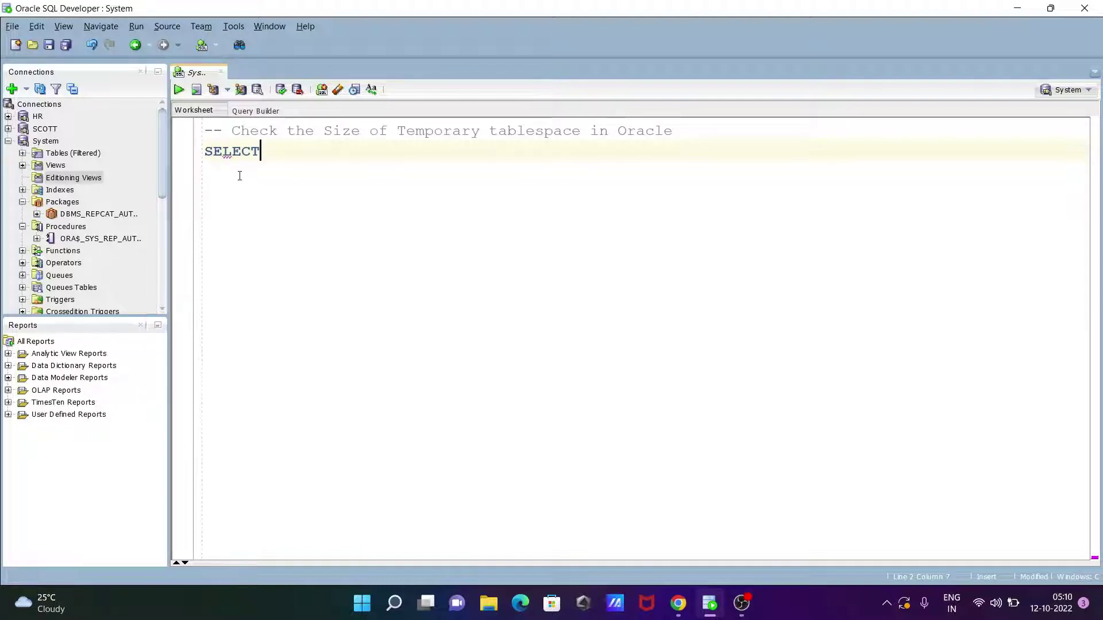
{"action": "type", "text": " T"}
{"action": "type", "text": "ABLE"}
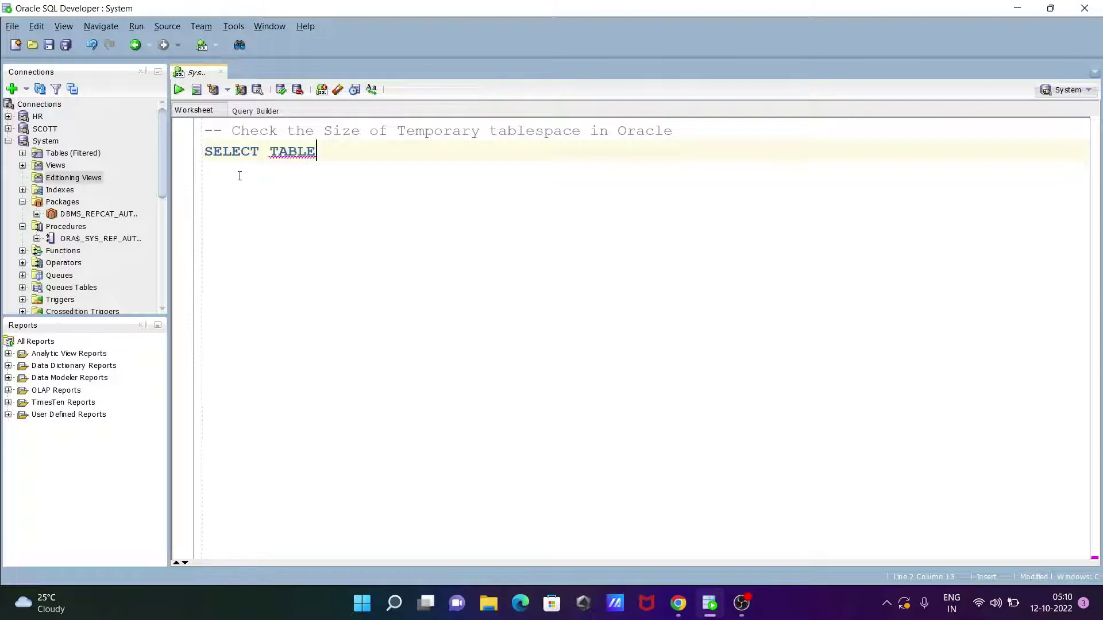
{"action": "type", "text": "S"}
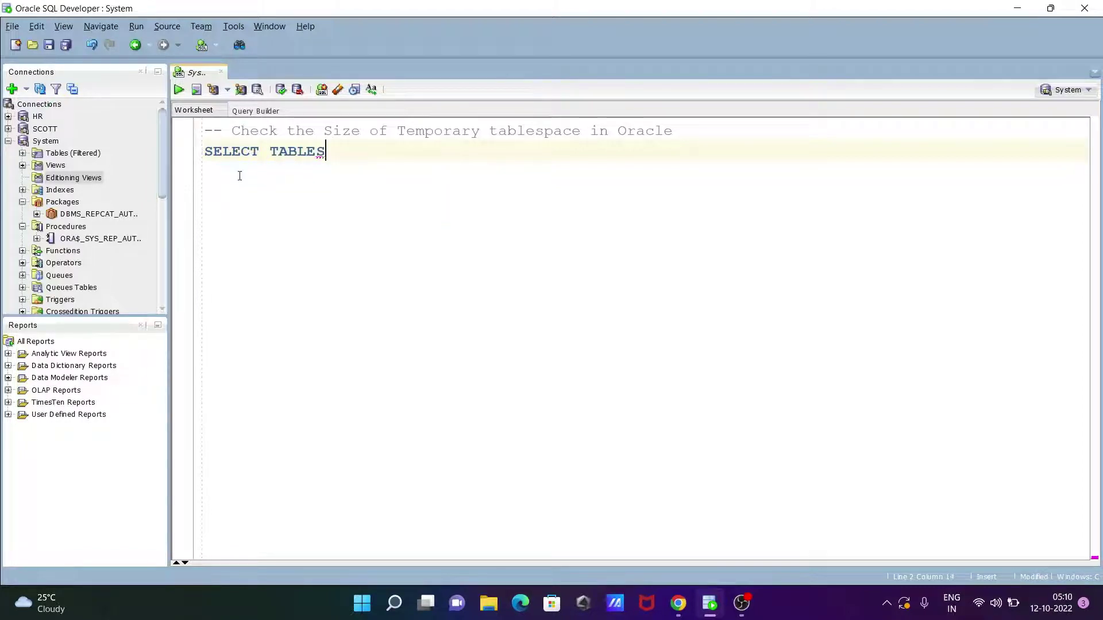
{"action": "type", "text": "PAC"}
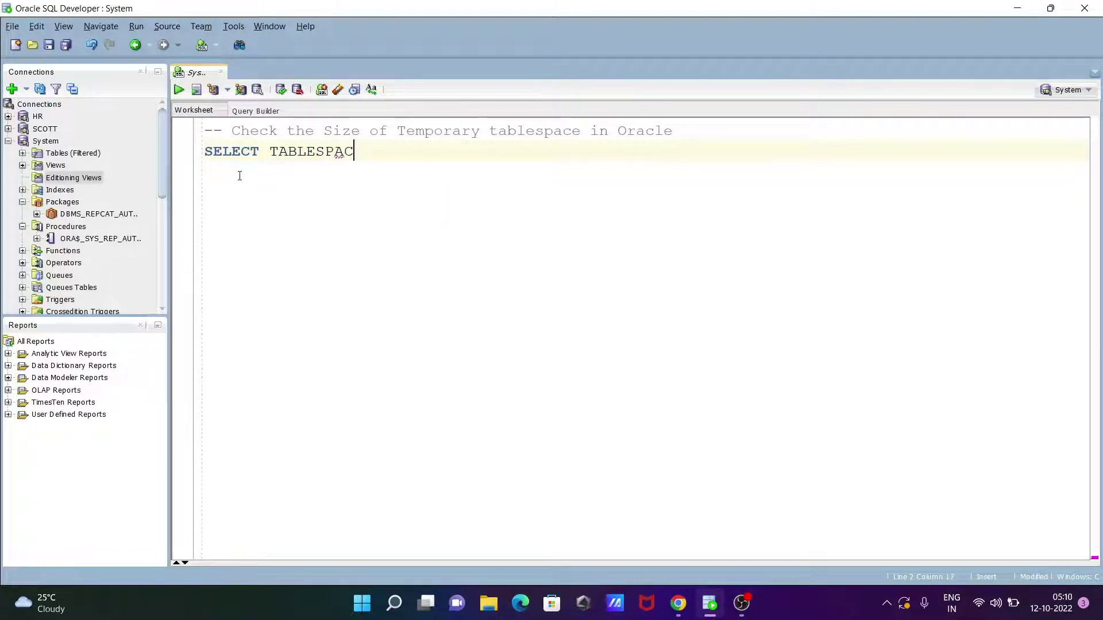
{"action": "type", "text": "E"}
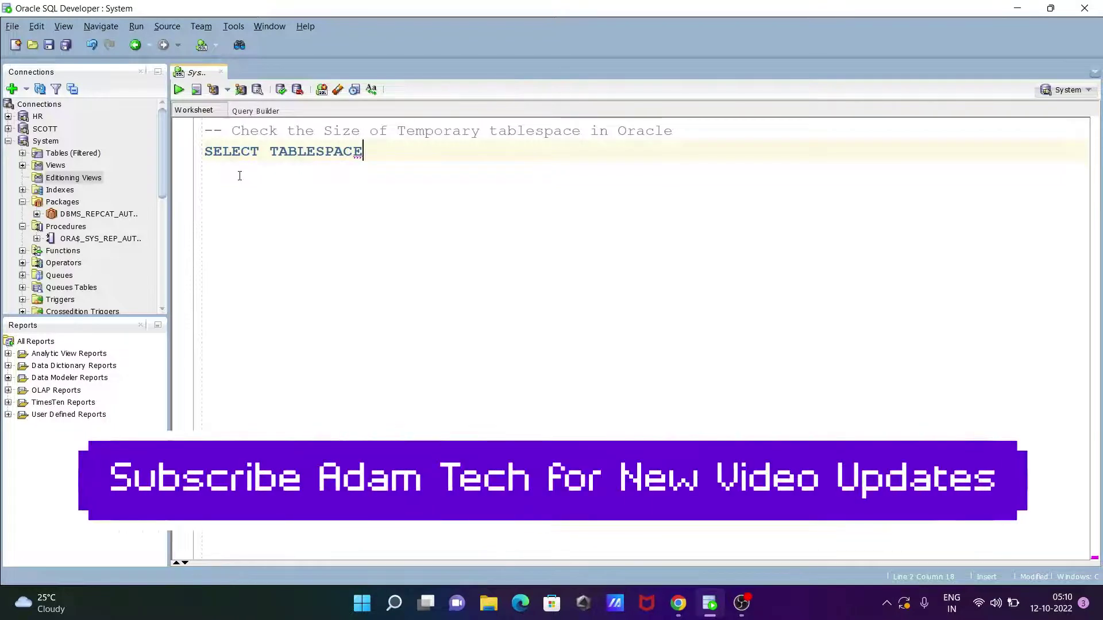
{"action": "type", "text": "_NAM"}
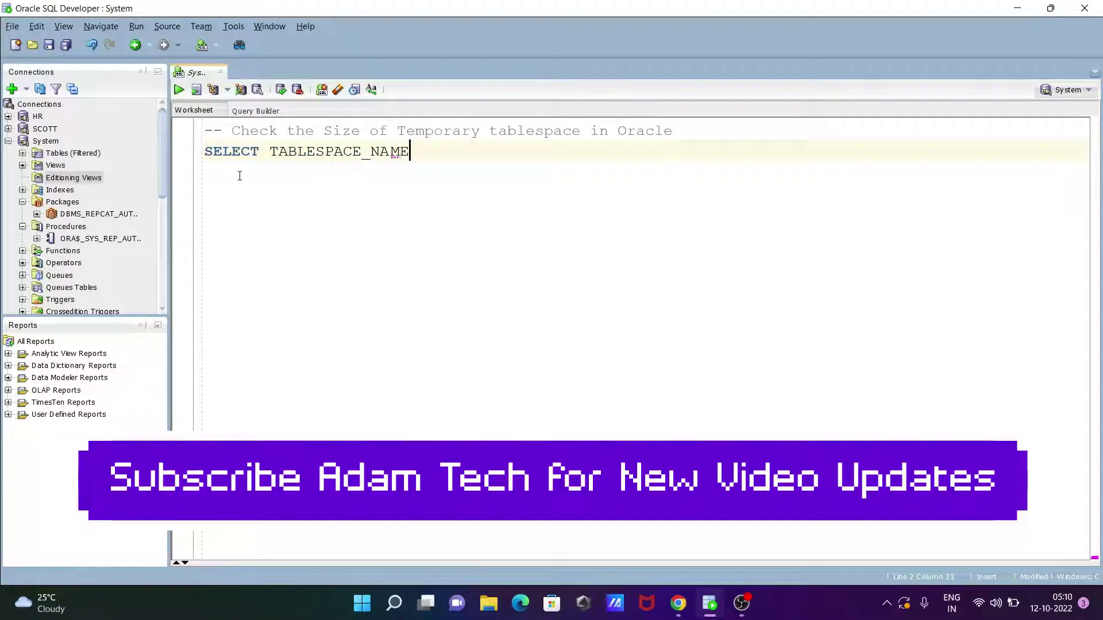
{"action": "type", "text": "E"}
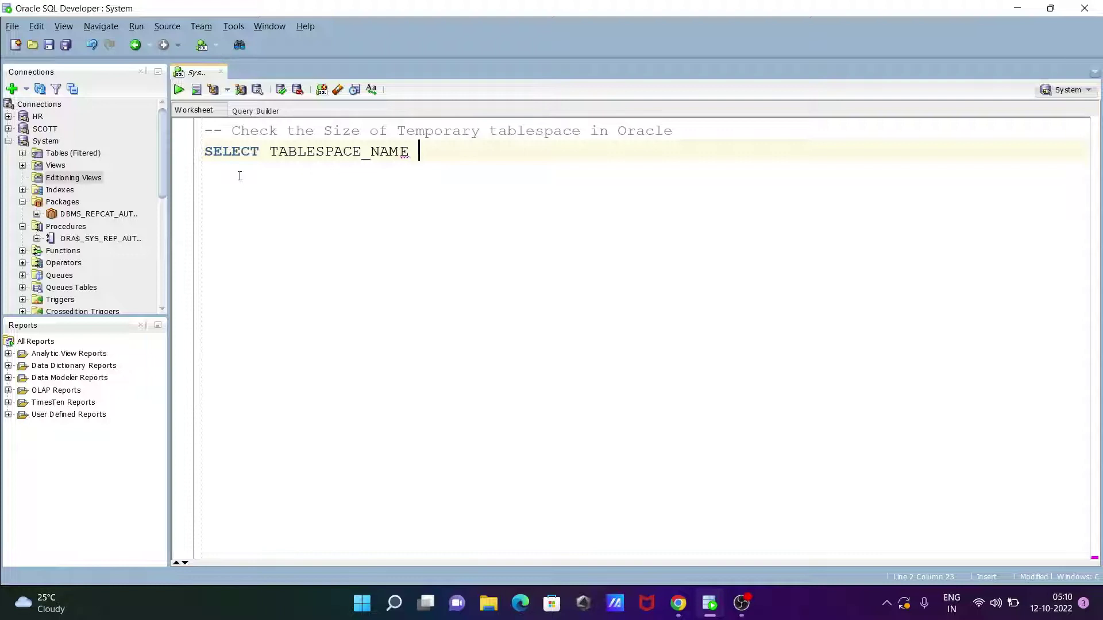
{"action": "type", "text": " , FIL"}
{"action": "type", "text": "E"}
{"action": "type", "text": "_NAM"}
{"action": "type", "text": "E"}
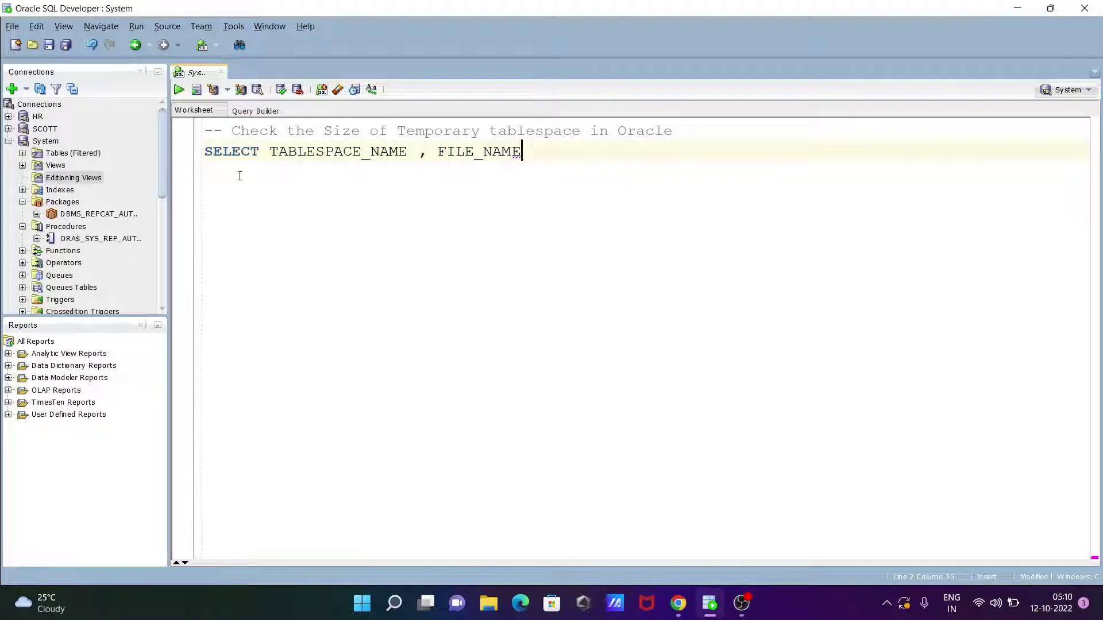
{"action": "type", "text": ", BYTE"}
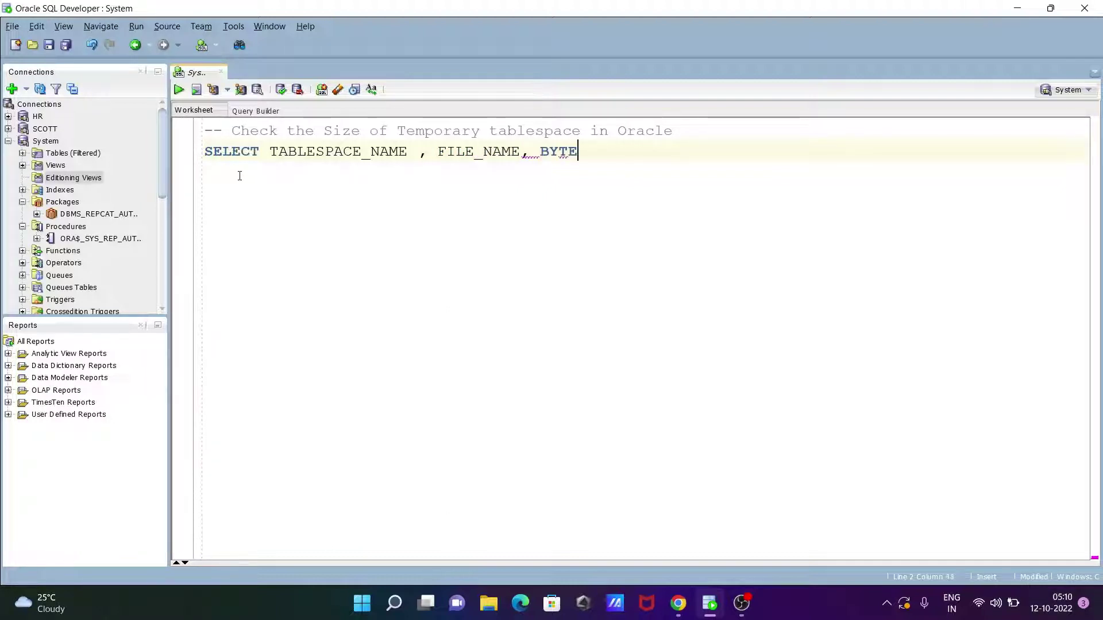
{"action": "type", "text": "S"}
End the SELECT TABLESPACE_NAME, FILE_NAME, BYTES line and start a new line for FROM
{"action": "key", "text": "Return"}
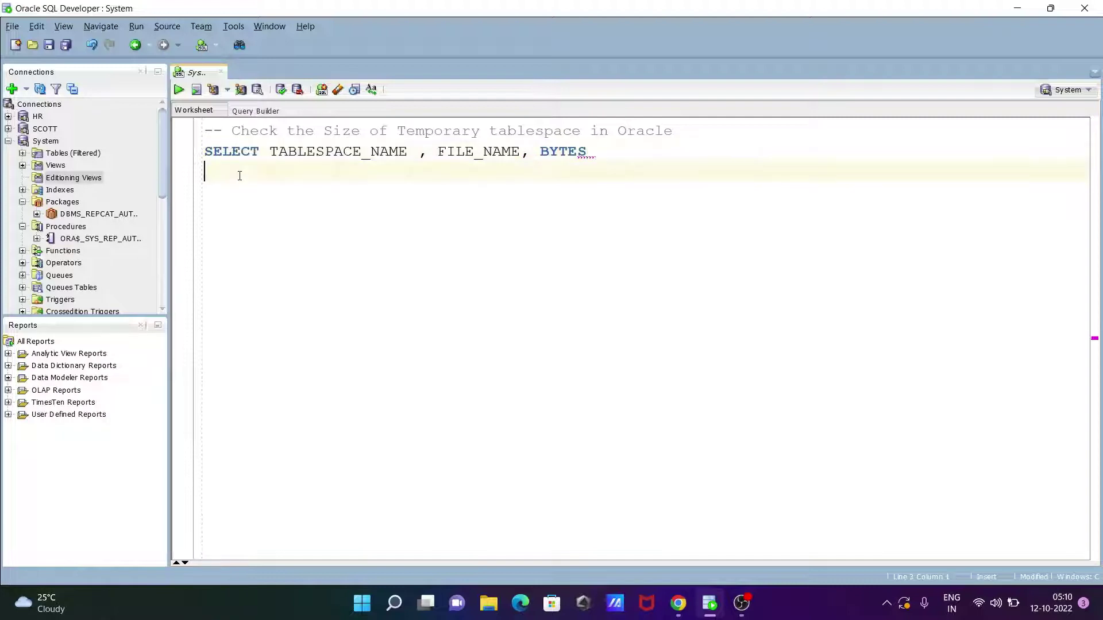
{"action": "type", "text": "FROM D"}
{"action": "type", "text": "BA"}
{"action": "type", "text": "_TE"}
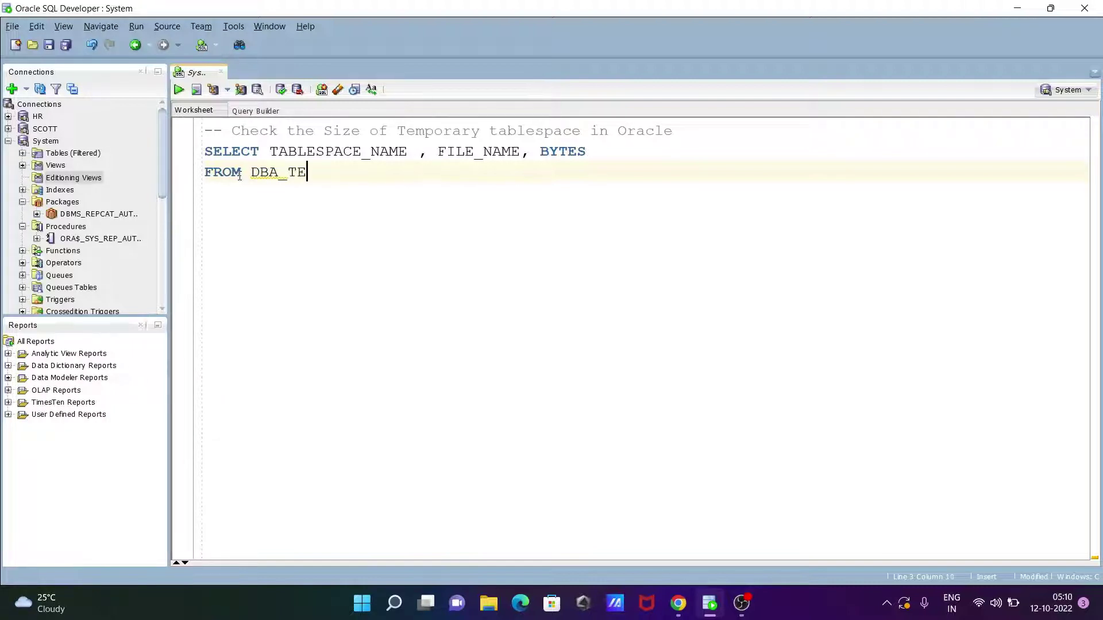
{"action": "type", "text": "MP"}
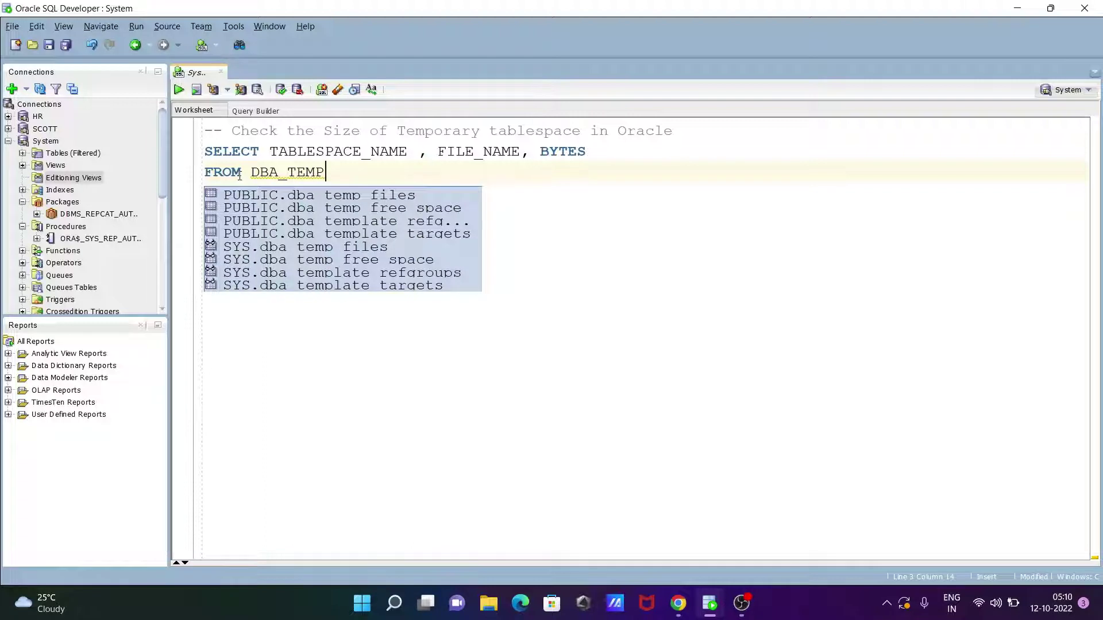
{"action": "type", "text": "_"}
{"action": "type", "text": "FILE"}
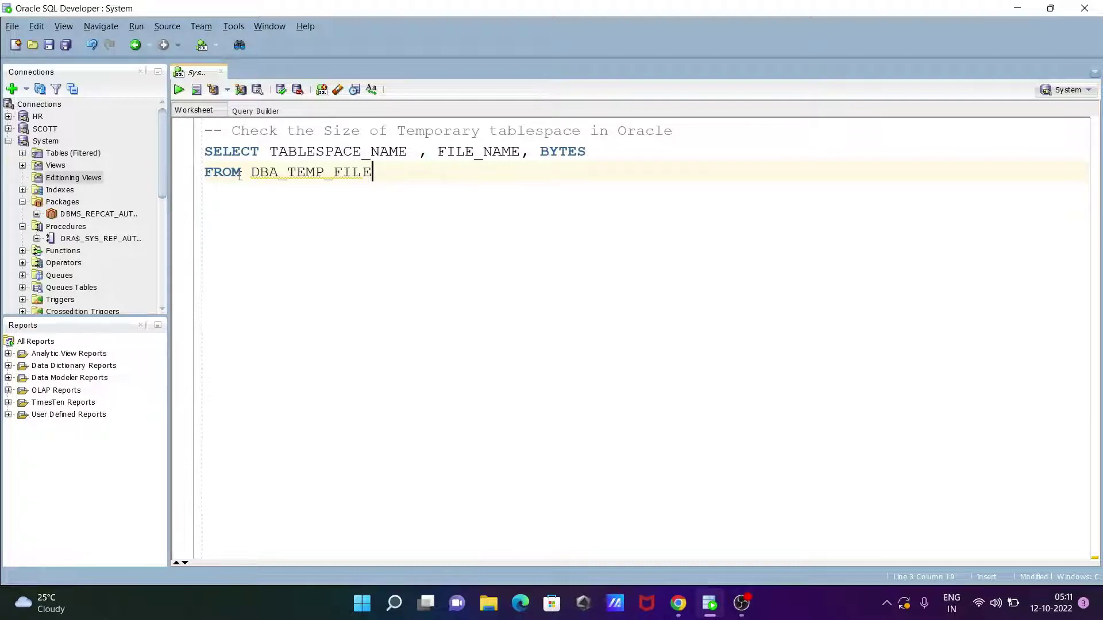
{"action": "type", "text": "S"}
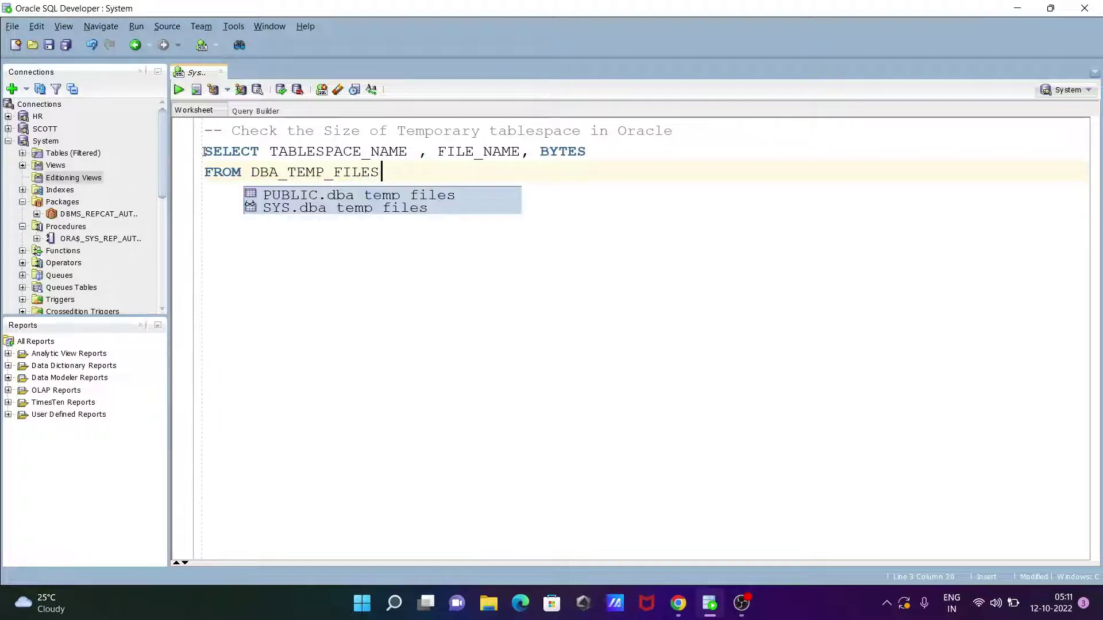
Dismiss the DBA_TEMP_FILES suggestions and insert a blank line above SELECT
{"action": "left_click", "coordinate": [210, 151]}
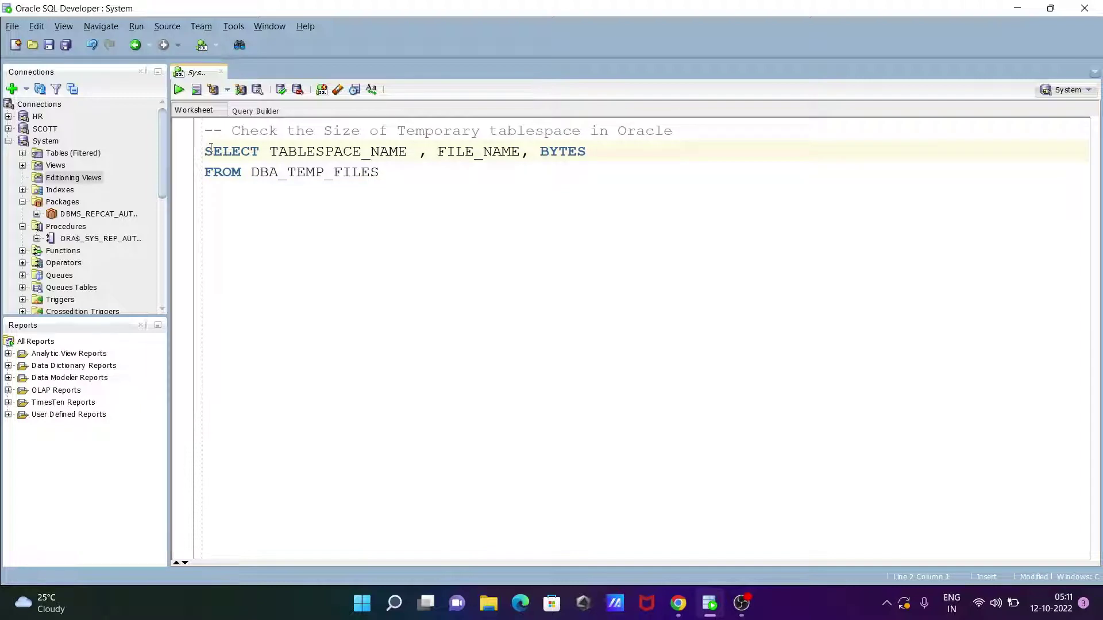
{"action": "key", "text": "Return"}
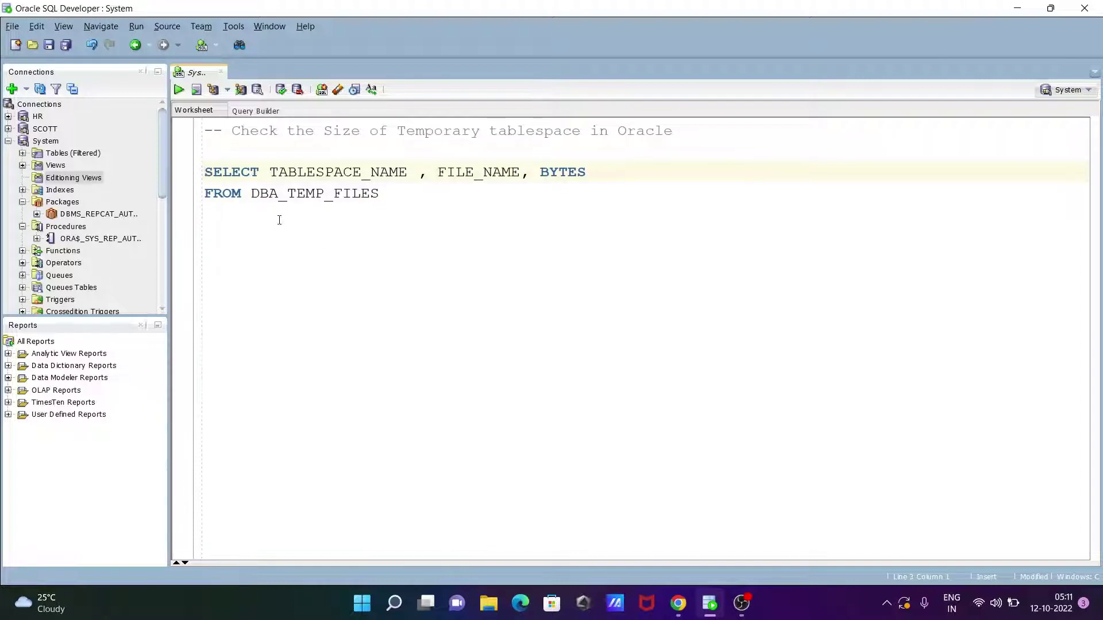
Run the query to get TEMP01.DBF at 311427072 bytes, then add a line below FROM
{"action": "left_click", "coordinate": [179, 91]}
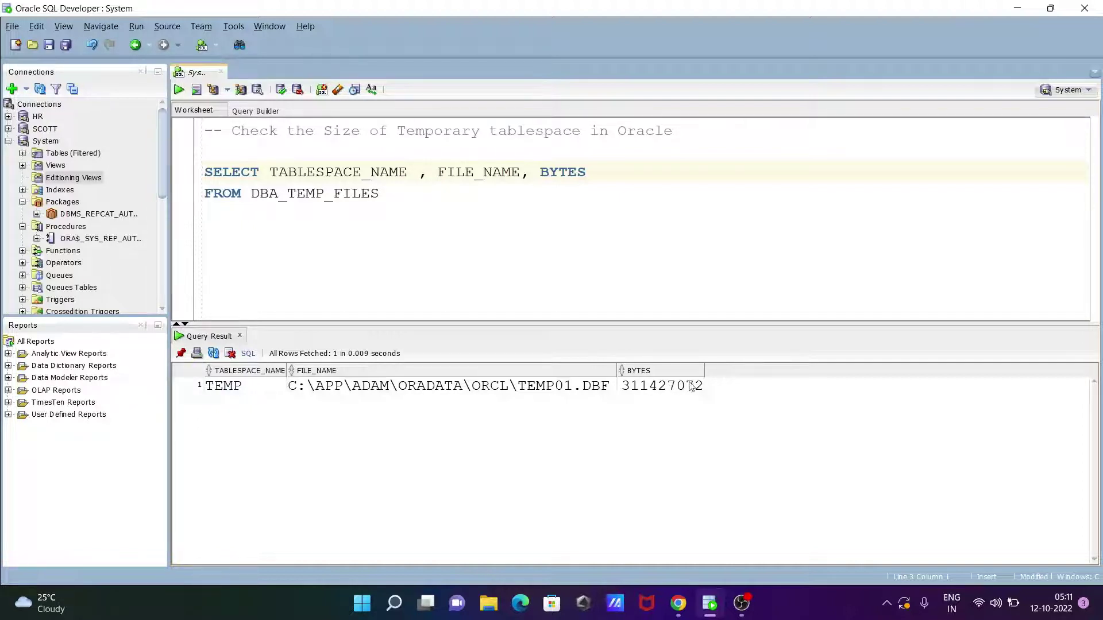
{"action": "left_click", "coordinate": [402, 196]}
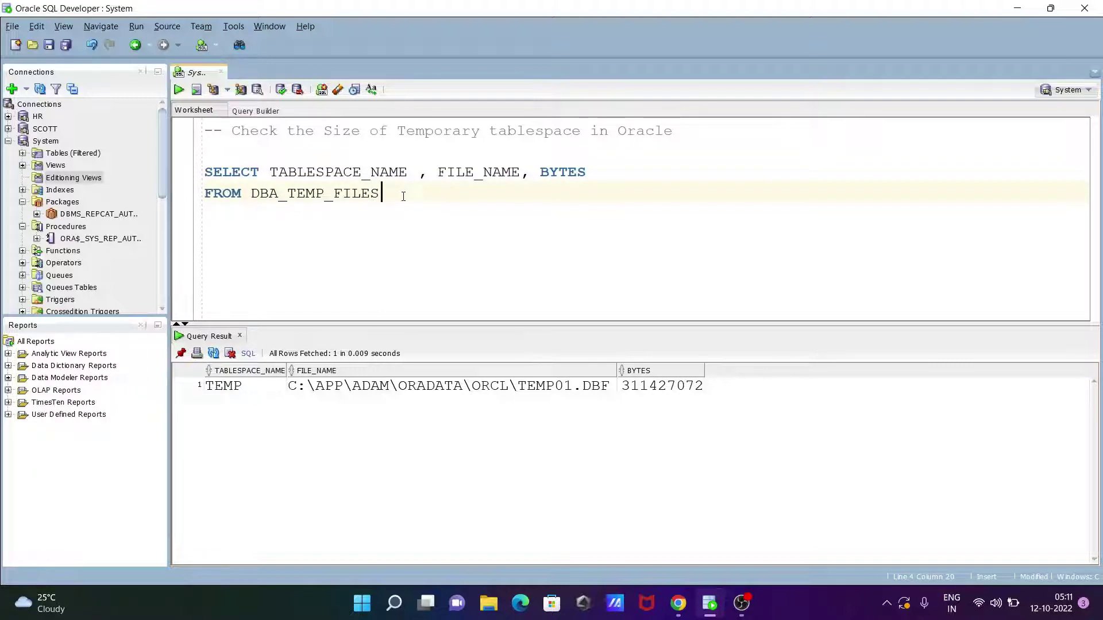
{"action": "key", "text": "Return"}
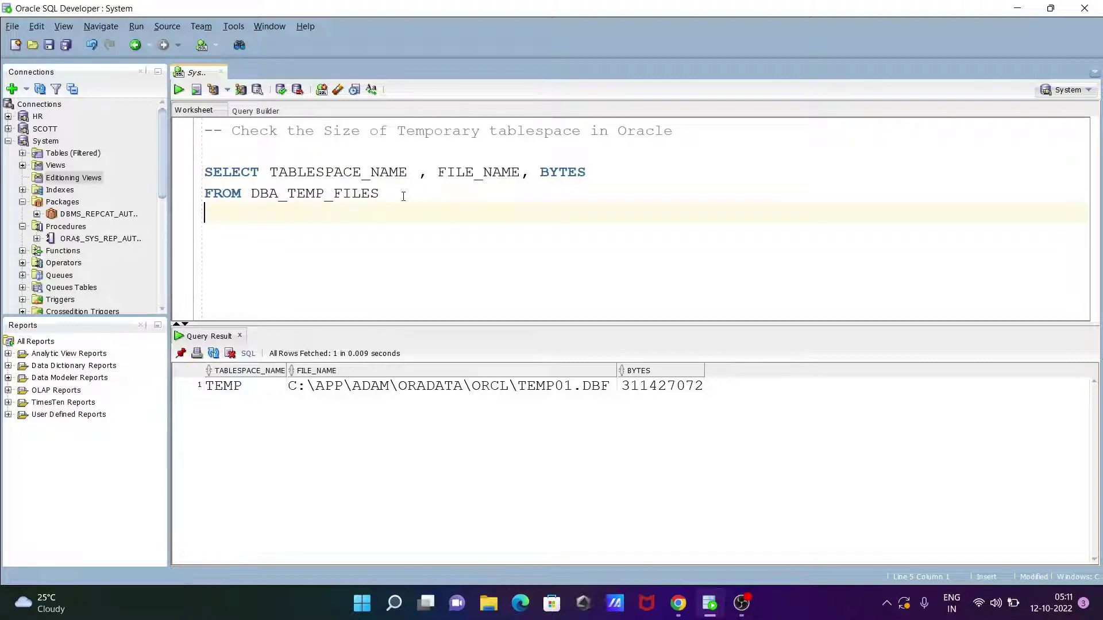
{"action": "type", "text": "WHER"}
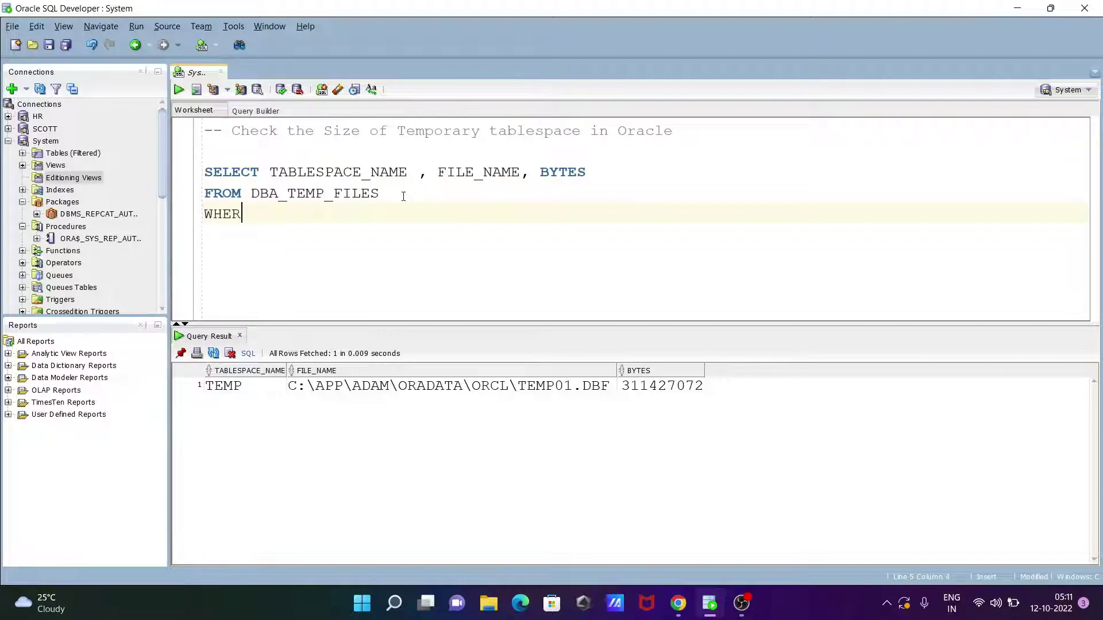
{"action": "type", "text": "E"}
{"action": "type", "text": " TAB"}
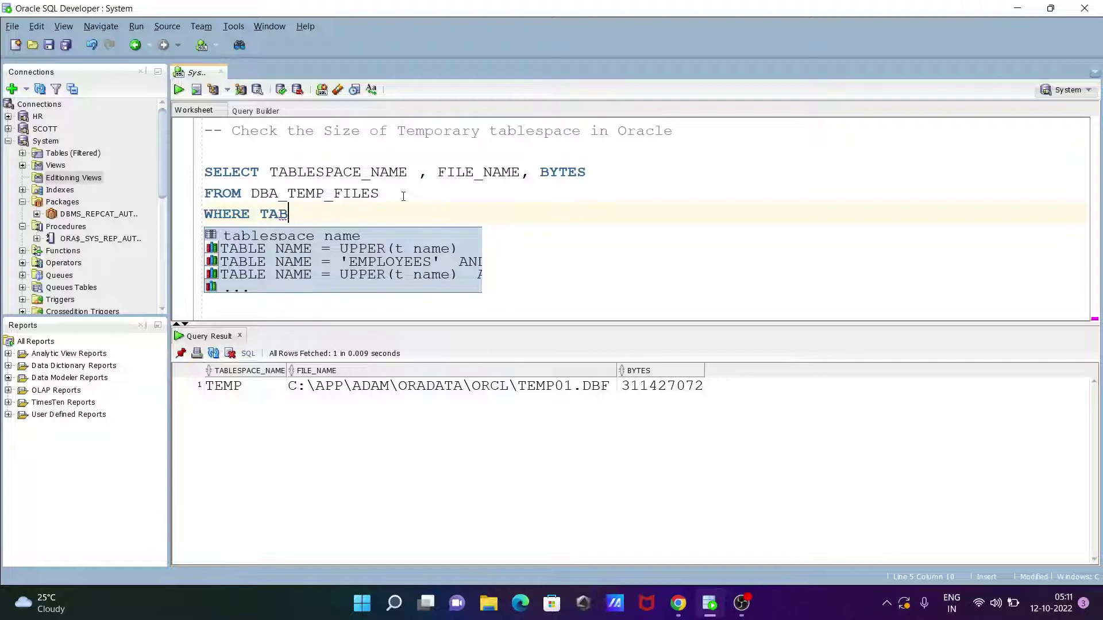
Accept tablespace_name from autocomplete to begin the WHERE condition
{"action": "key", "text": "Down"}
{"action": "key", "text": "Return"}
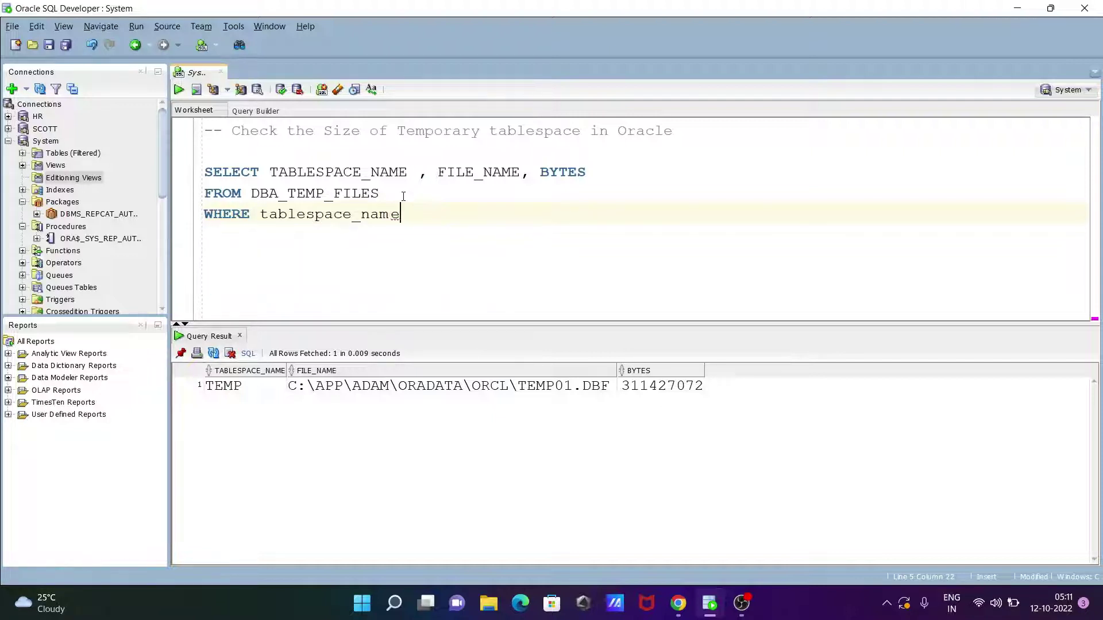
{"action": "type", "text": "LIKE '"}
{"action": "type", "text": "T"}
{"action": "type", "text": "EMP"}
{"action": "type", "text": "%"}
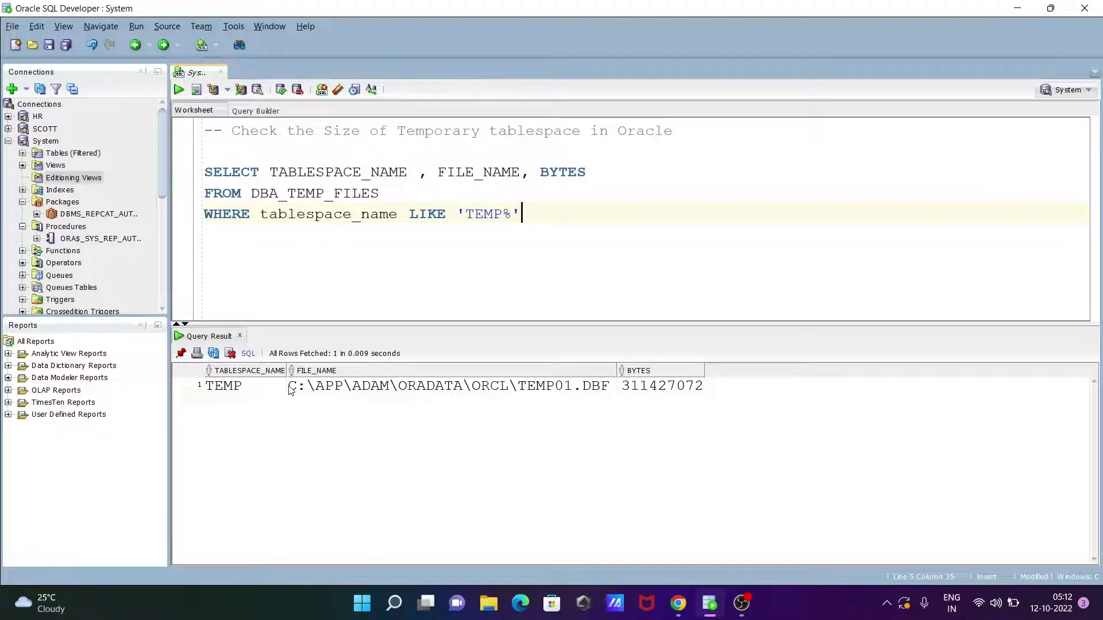
Add % before TEMP so the filter reads LIKE '%TEMP%', and select the query lines
{"action": "mouse_move", "coordinate": [244, 371]}
{"action": "left_click", "coordinate": [170, 167], "text": "shift"}
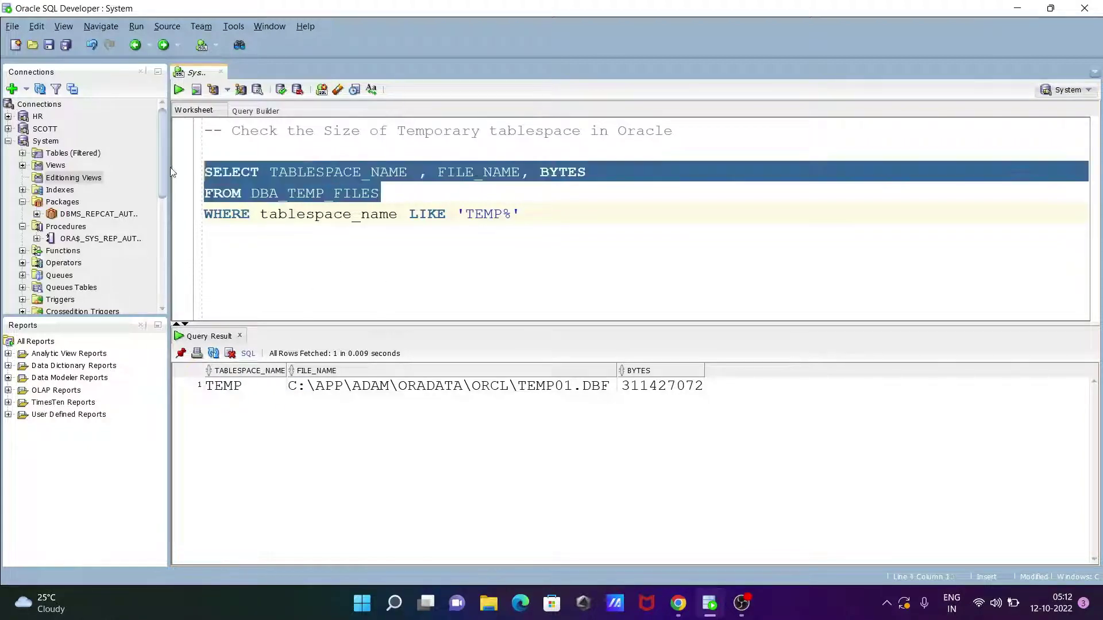
{"action": "key", "text": "shift+Up"}
{"action": "left_click", "coordinate": [467, 214]}
{"action": "type", "text": "%"}
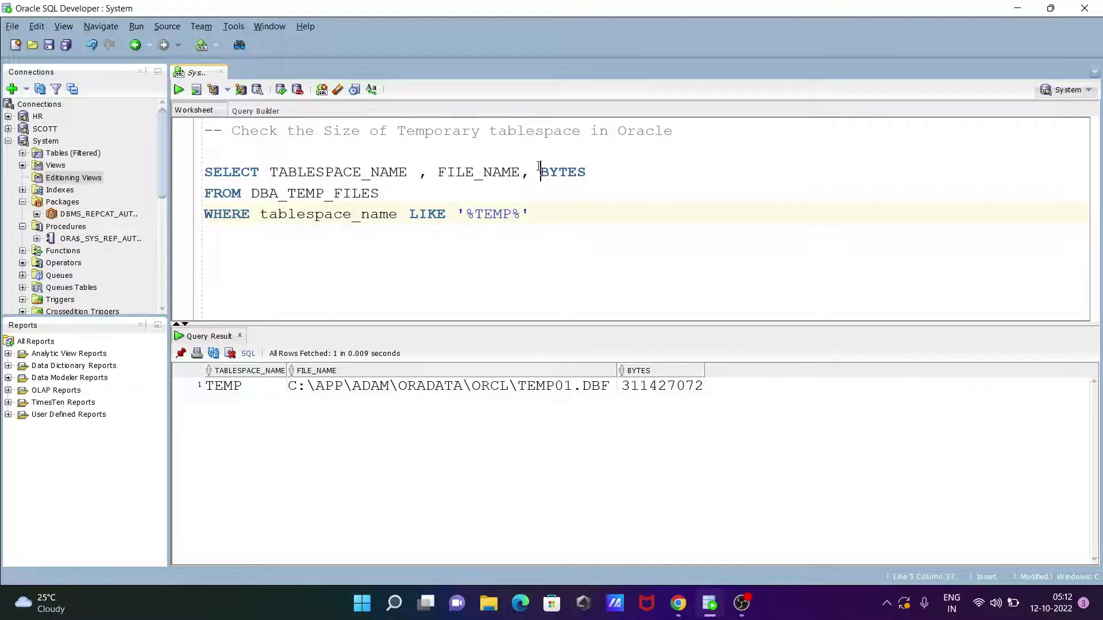
{"action": "left_click_drag", "start_coordinate": [539, 171], "coordinate": [539, 151]}
{"action": "mouse_move", "coordinate": [541, 212]}
{"action": "left_mouse_down"}
{"action": "mouse_move", "coordinate": [534, 174]}
{"action": "mouse_move", "coordinate": [344, 107]}
{"action": "left_mouse_up"}
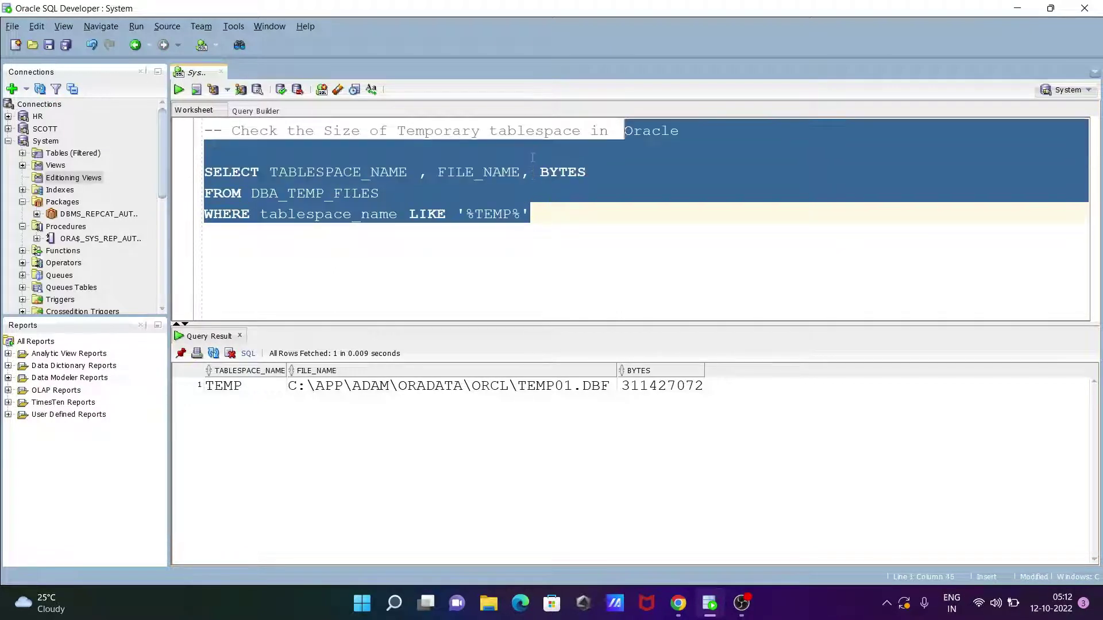
Run the query from the blank line through WHERE, returning TEMP01.DBF with 311427072 bytes
{"action": "left_click", "coordinate": [178, 89]}
{"action": "key", "text": "ctrl+a"}
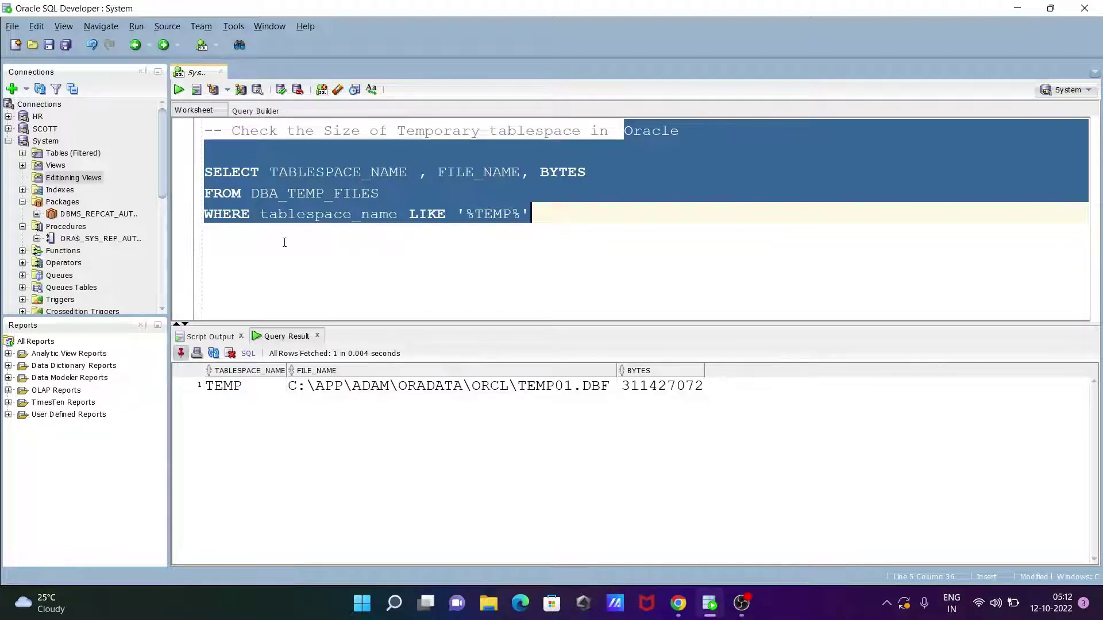
{"action": "left_click", "coordinate": [251, 172]}
{"action": "left_click_drag", "start_coordinate": [245, 153], "coordinate": [255, 234]}
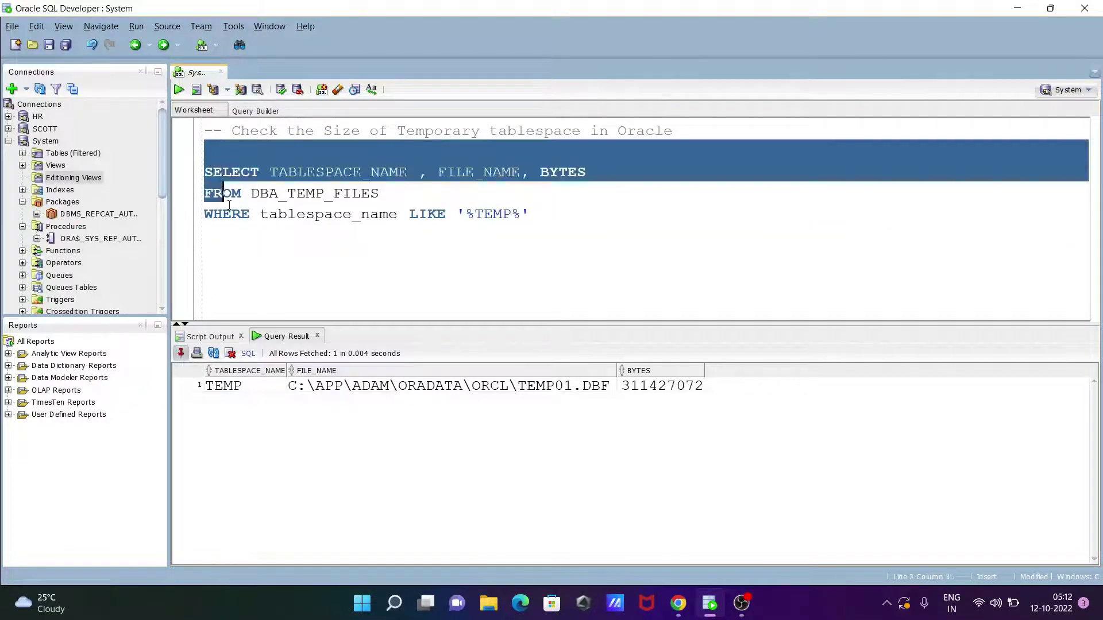
{"action": "left_click", "coordinate": [179, 89]}
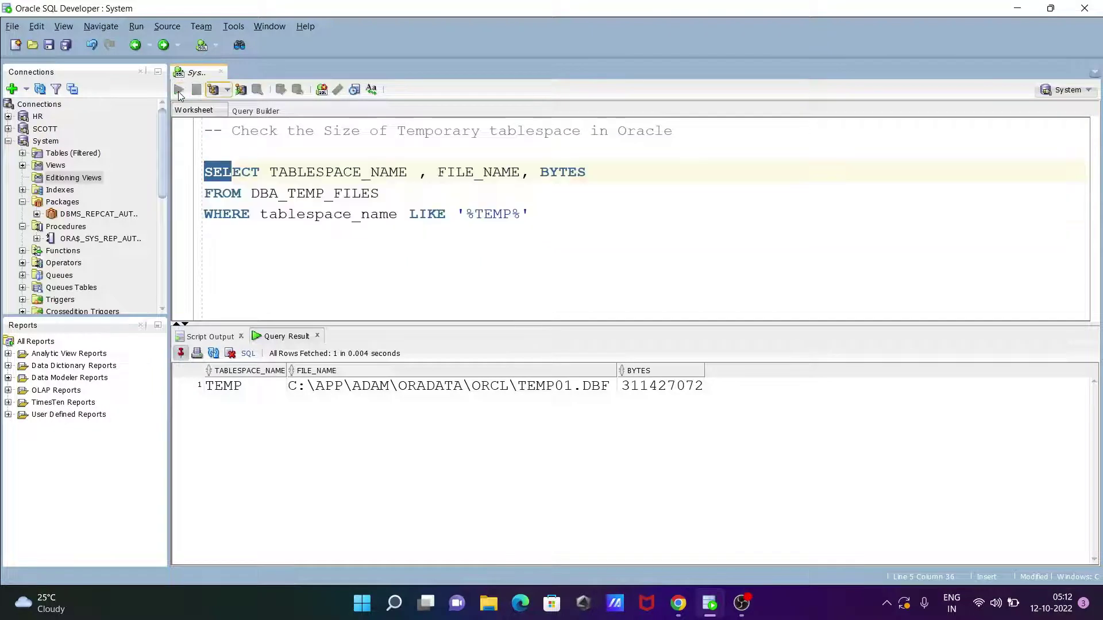